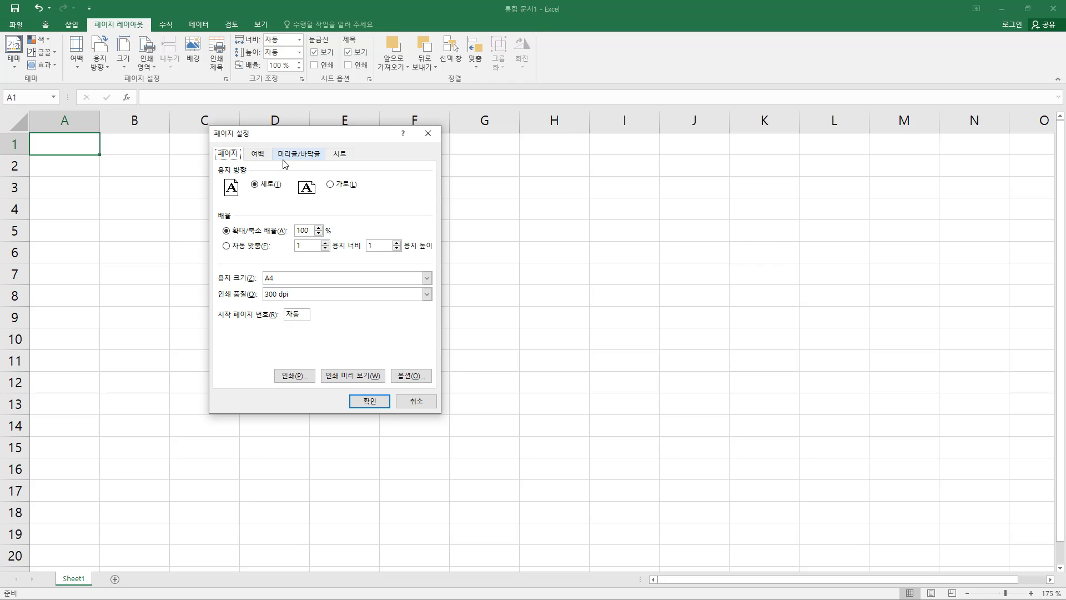
- Display the header and footer settings in the page setup and look over the previews and custom edit options
{"action": "left_click_drag", "start_coordinate": [272, 146], "coordinate": [329, 163]}
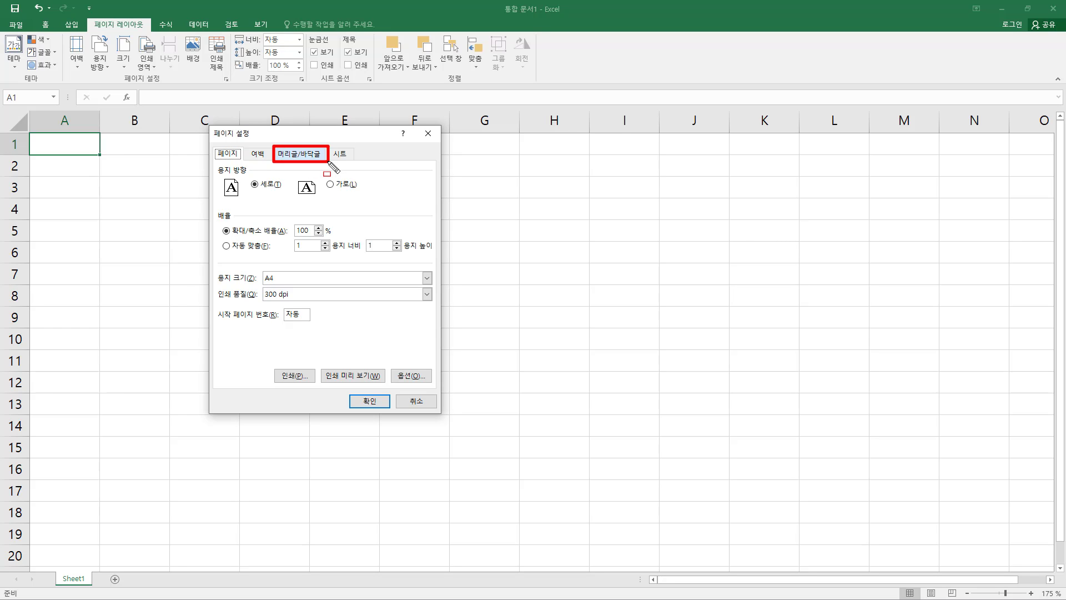
{"action": "left_click", "coordinate": [305, 155]}
{"action": "mouse_move", "coordinate": [216, 164]}
{"action": "left_mouse_down"}
{"action": "mouse_move", "coordinate": [355, 206]}
{"action": "mouse_move", "coordinate": [435, 208]}
{"action": "left_mouse_up"}
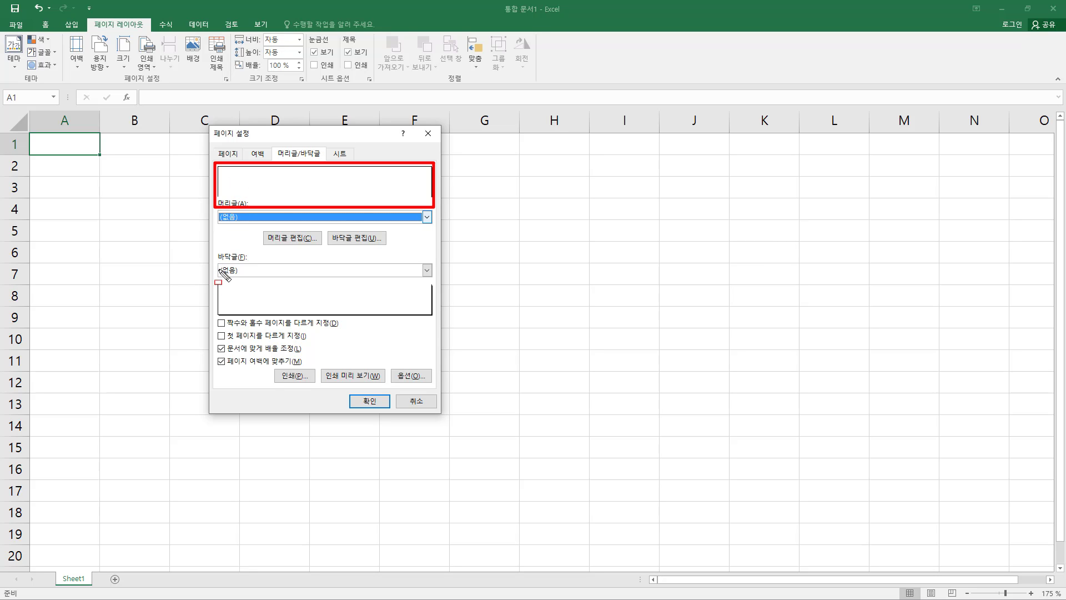
{"action": "mouse_move", "coordinate": [218, 278]}
{"action": "left_mouse_down"}
{"action": "mouse_move", "coordinate": [234, 296]}
{"action": "mouse_move", "coordinate": [439, 326]}
{"action": "mouse_move", "coordinate": [437, 317]}
{"action": "left_mouse_up"}
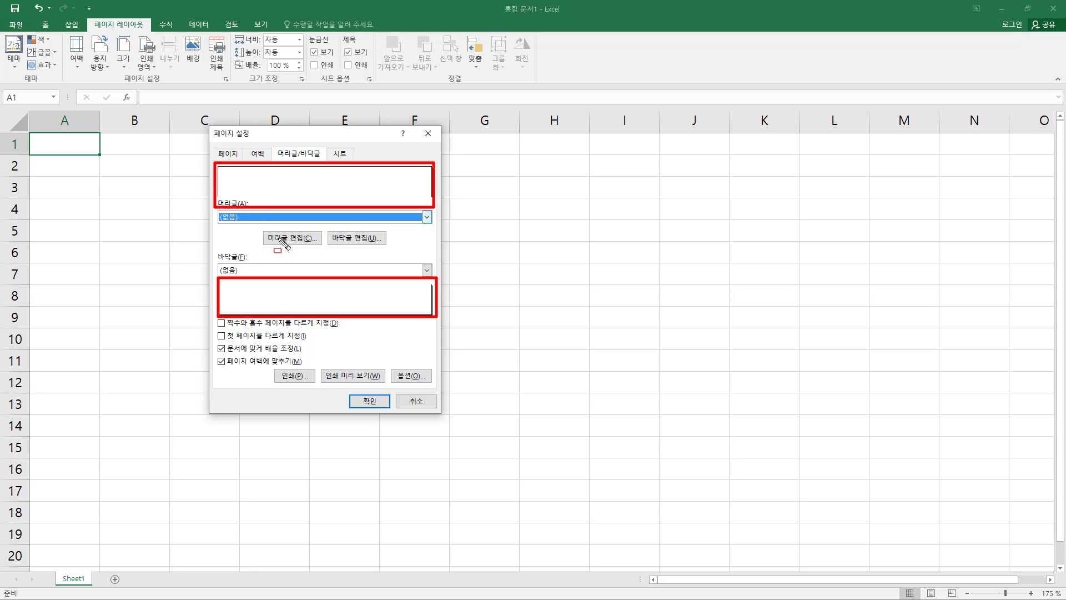
{"action": "left_click_drag", "start_coordinate": [260, 228], "coordinate": [323, 248]}
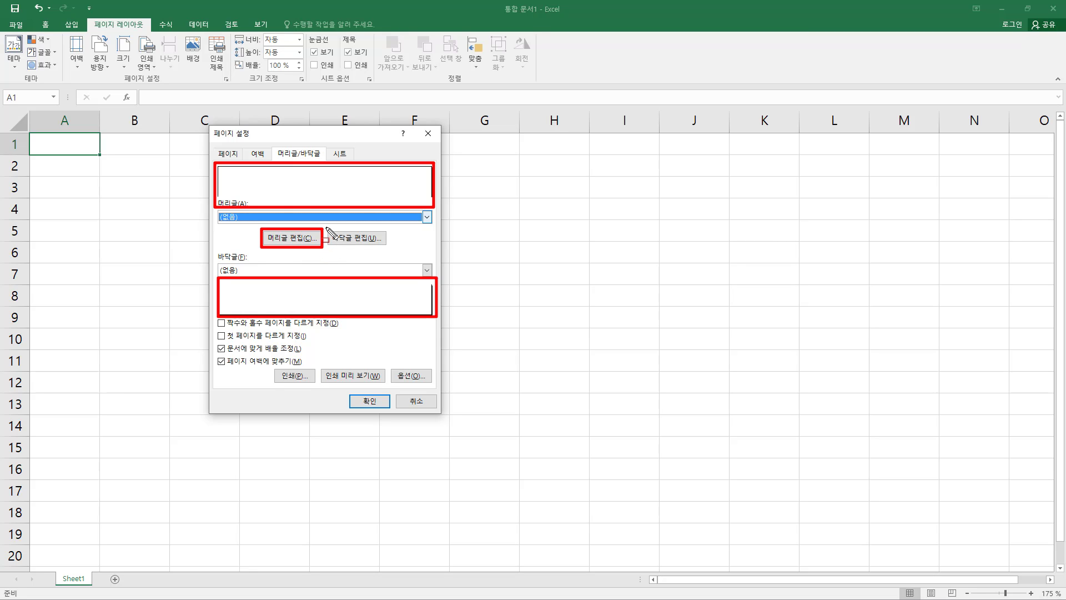
{"action": "left_click_drag", "start_coordinate": [327, 229], "coordinate": [391, 249]}
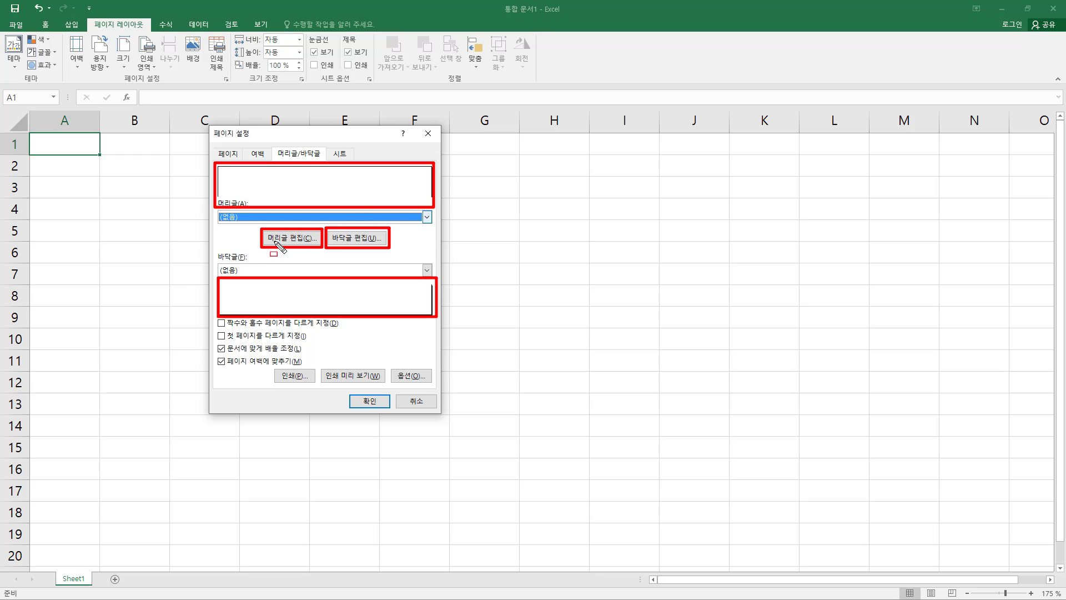
{"action": "key", "text": "Escape"}
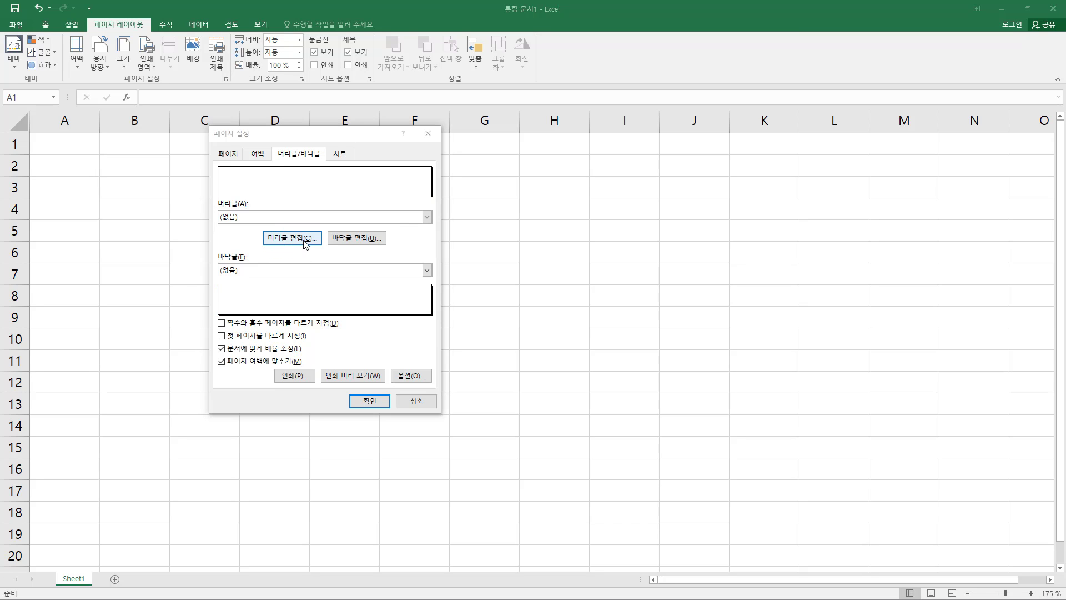
- Open the custom header editor for a look and close it without changes
{"action": "left_click", "coordinate": [291, 240]}
{"action": "left_click_drag", "start_coordinate": [227, 174], "coordinate": [256, 231]}
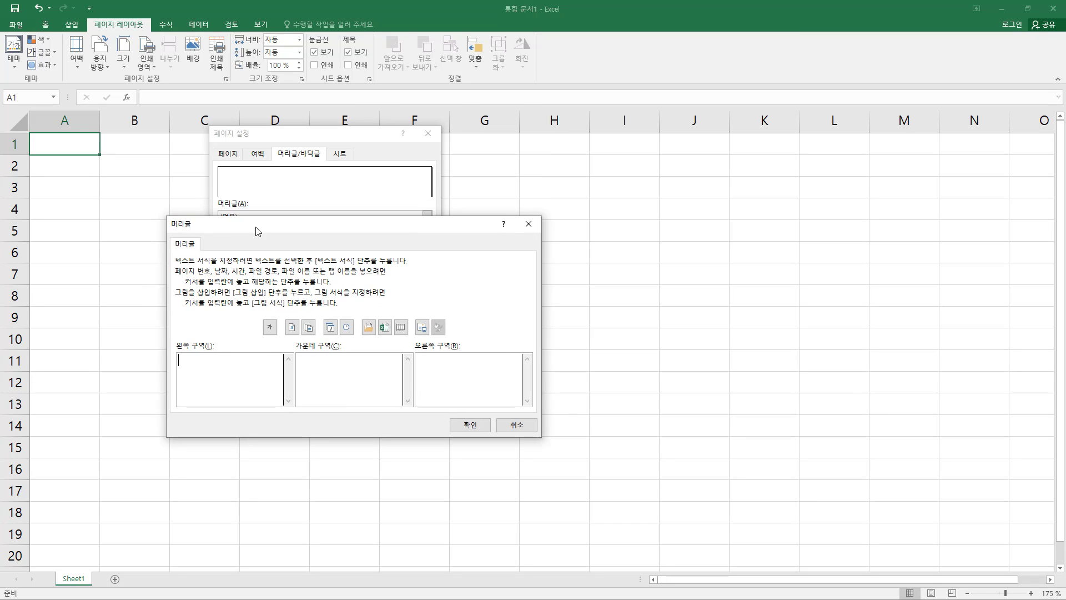
{"action": "left_click_drag", "start_coordinate": [169, 219], "coordinate": [189, 236]}
{"action": "left_click", "coordinate": [516, 425]}
- Open the custom footer editor, examine its three sections and insert tools, and close it without changes
{"action": "left_click", "coordinate": [353, 238]}
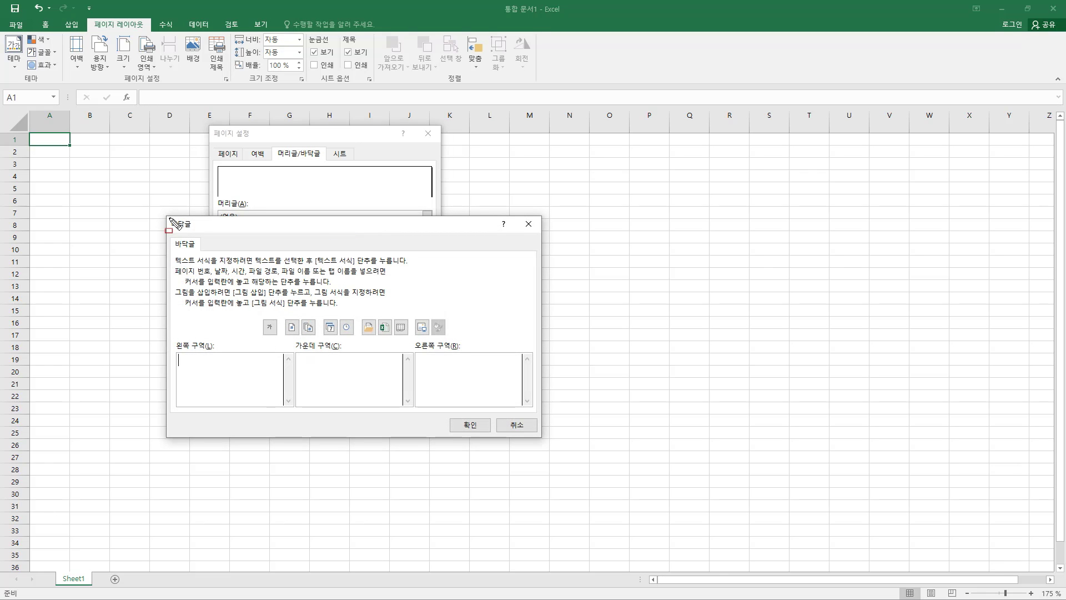
{"action": "left_click_drag", "start_coordinate": [169, 218], "coordinate": [196, 250]}
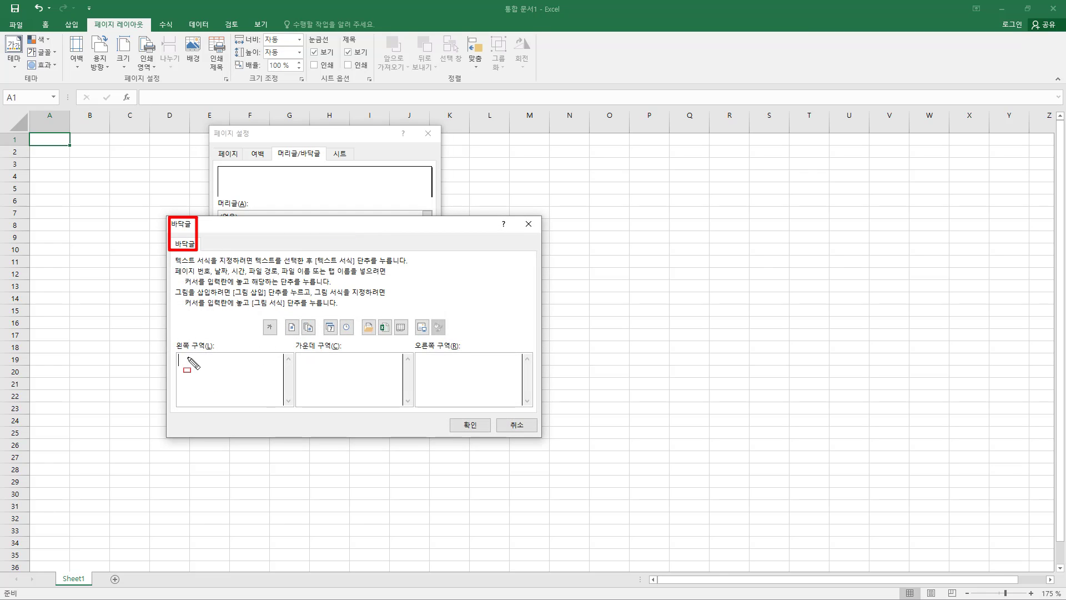
{"action": "left_click_drag", "start_coordinate": [186, 354], "coordinate": [263, 390]}
{"action": "mouse_move", "coordinate": [317, 365]}
{"action": "left_mouse_down"}
{"action": "mouse_move", "coordinate": [350, 391]}
{"action": "mouse_move", "coordinate": [405, 392]}
{"action": "left_mouse_up"}
{"action": "left_click_drag", "start_coordinate": [445, 377], "coordinate": [508, 397]}
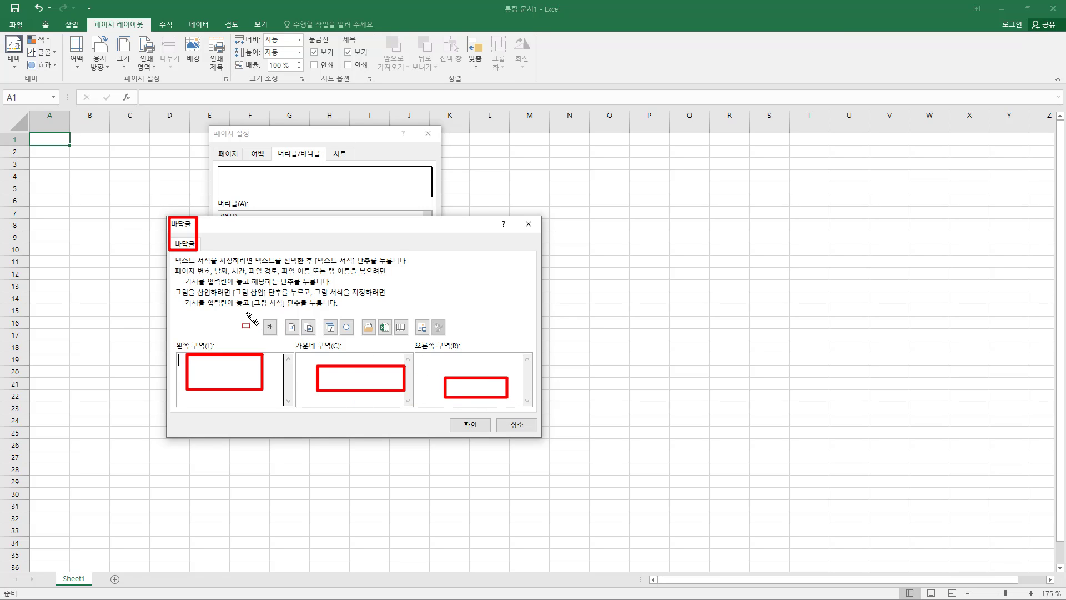
{"action": "left_click_drag", "start_coordinate": [250, 315], "coordinate": [461, 338]}
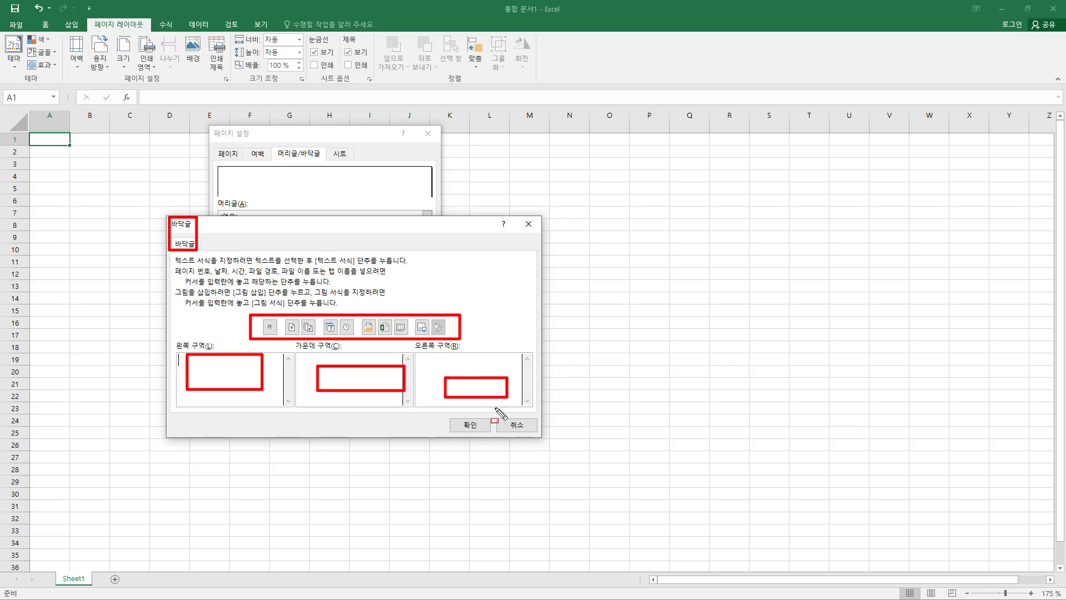
{"action": "left_click", "coordinate": [516, 425]}
- Open the custom header editor and look over its left, center and right sections and its insert tools
{"action": "left_click", "coordinate": [309, 247]}
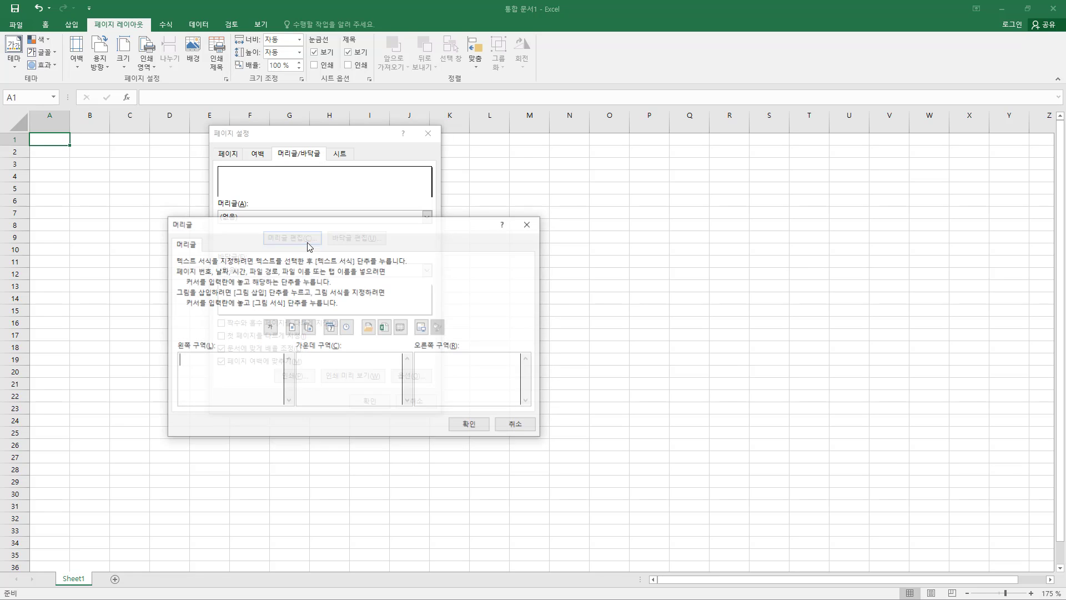
{"action": "key", "text": "ctrl+shift+d"}
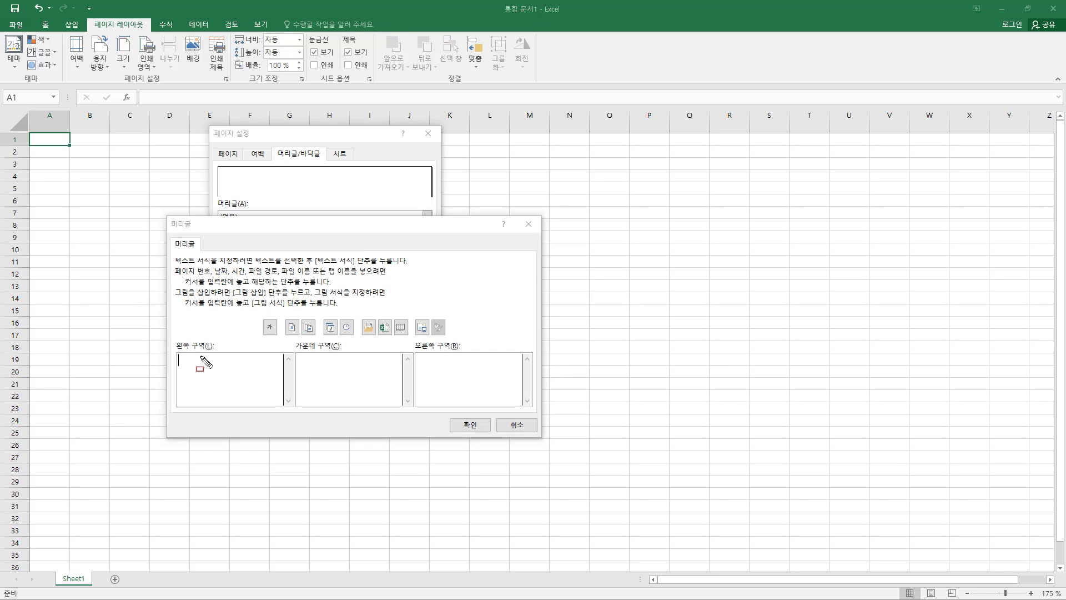
{"action": "left_click_drag", "start_coordinate": [179, 353], "coordinate": [278, 404]}
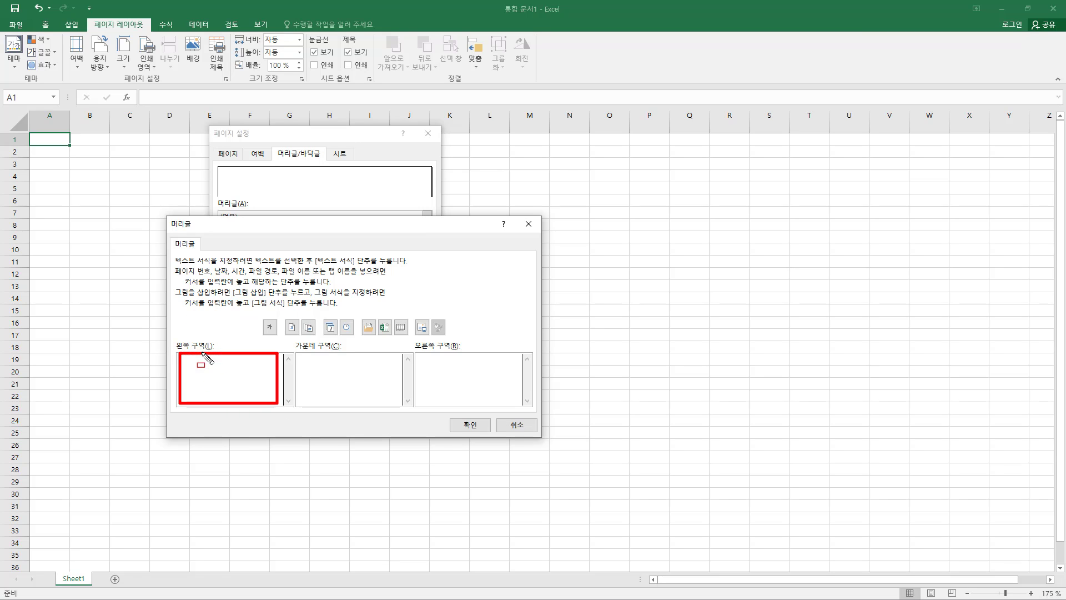
{"action": "left_click_drag", "start_coordinate": [299, 349], "coordinate": [399, 396]}
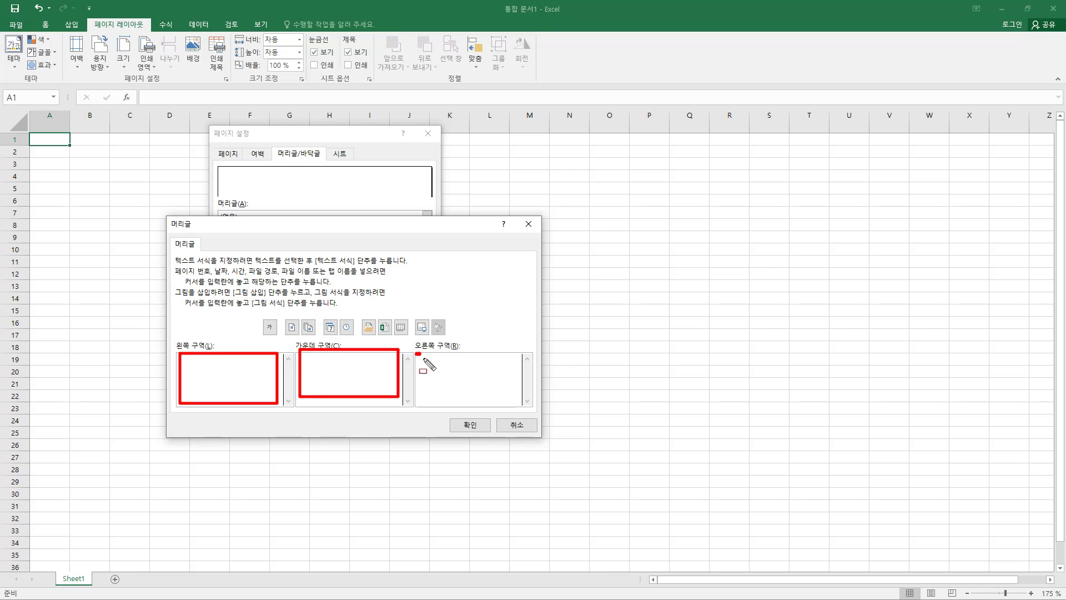
{"action": "left_click_drag", "start_coordinate": [416, 353], "coordinate": [513, 403]}
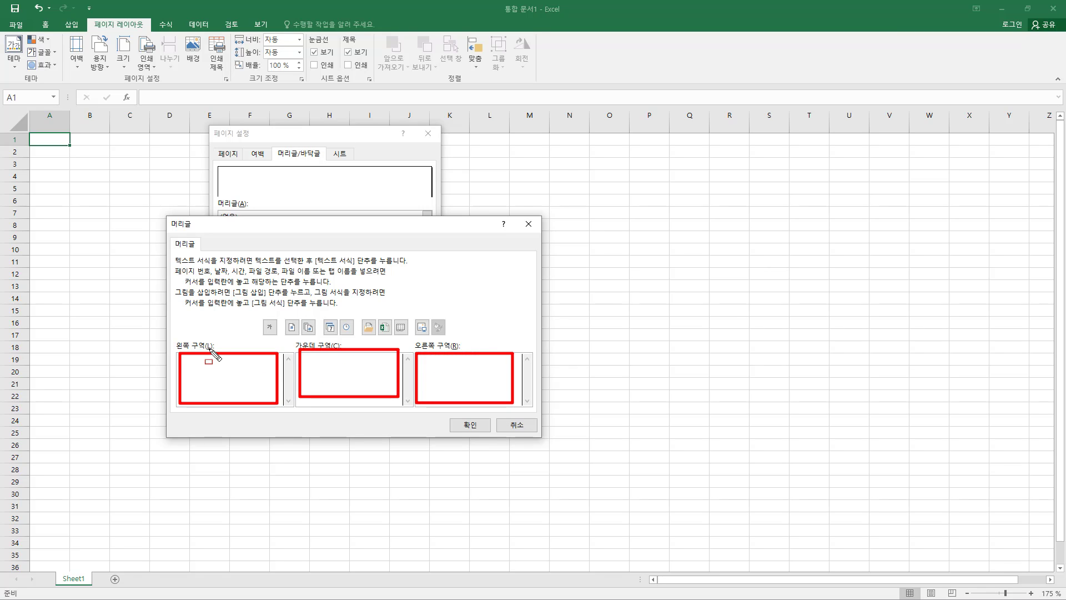
{"action": "left_click_drag", "start_coordinate": [217, 165], "coordinate": [272, 198]}
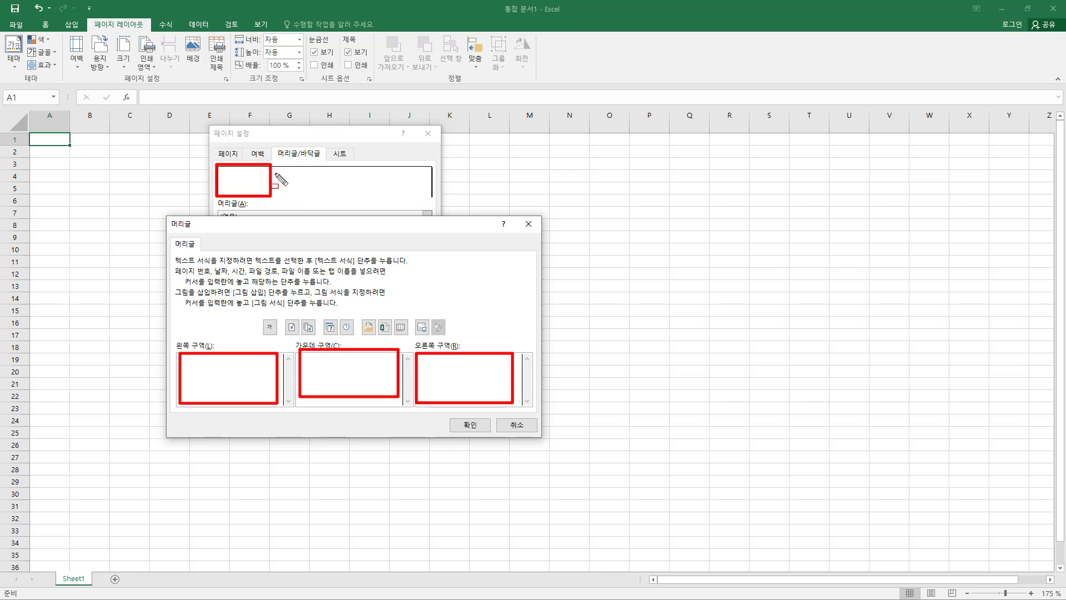
{"action": "mouse_move", "coordinate": [278, 165]}
{"action": "left_mouse_down"}
{"action": "mouse_move", "coordinate": [302, 194]}
{"action": "mouse_move", "coordinate": [438, 209]}
{"action": "mouse_move", "coordinate": [433, 199]}
{"action": "left_mouse_up"}
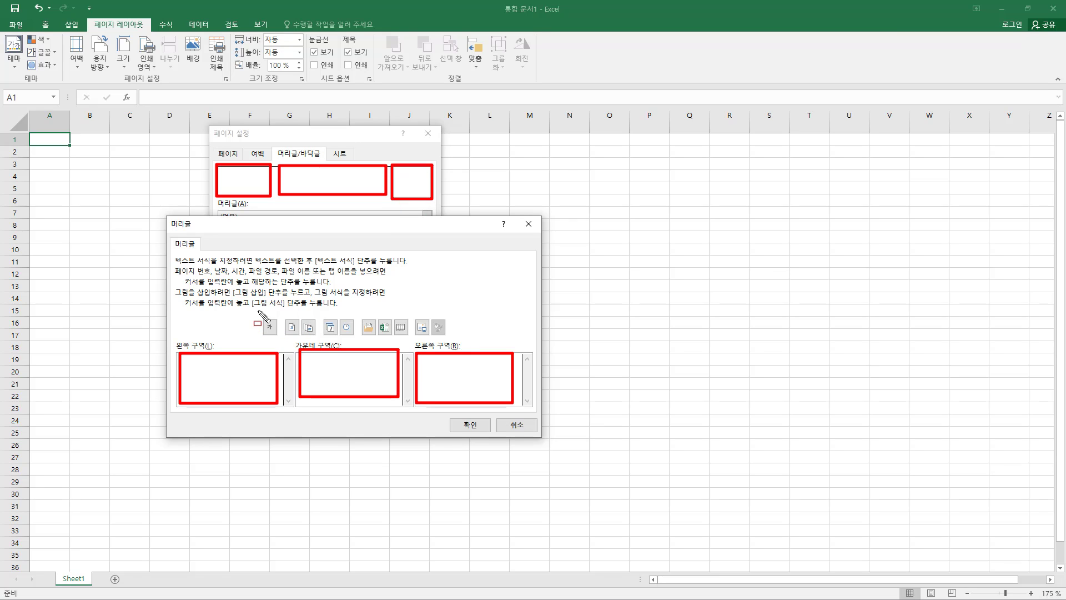
{"action": "mouse_move", "coordinate": [256, 311]}
{"action": "left_mouse_down"}
{"action": "mouse_move", "coordinate": [405, 350]}
{"action": "mouse_move", "coordinate": [465, 340]}
{"action": "left_mouse_up"}
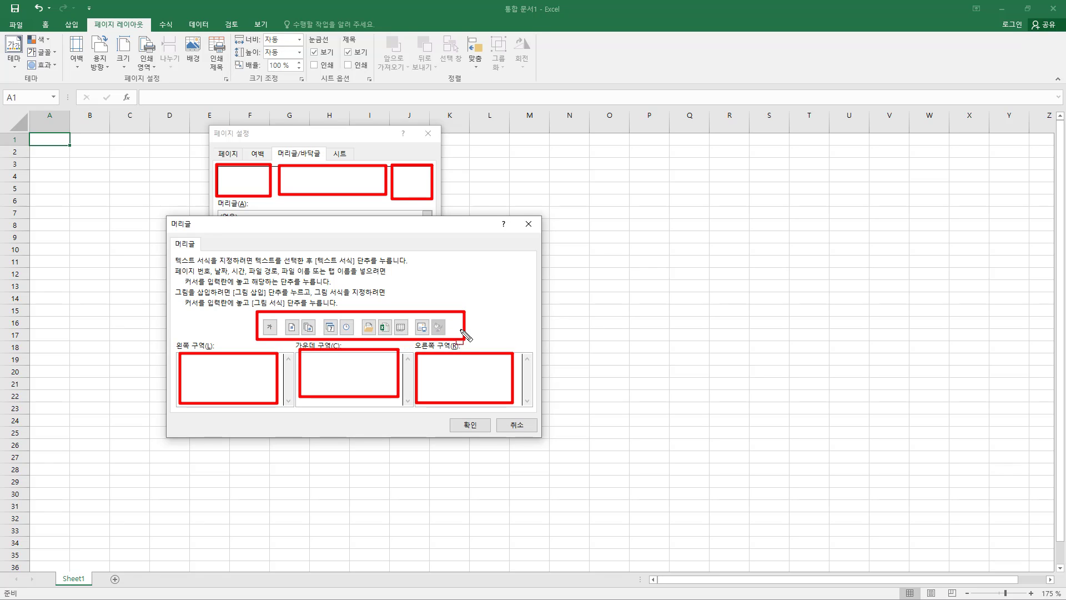
{"action": "key", "text": "Escape"}
{"action": "key", "text": "ctrl+alt+d"}
{"action": "left_click_drag", "start_coordinate": [262, 315], "coordinate": [279, 333]}
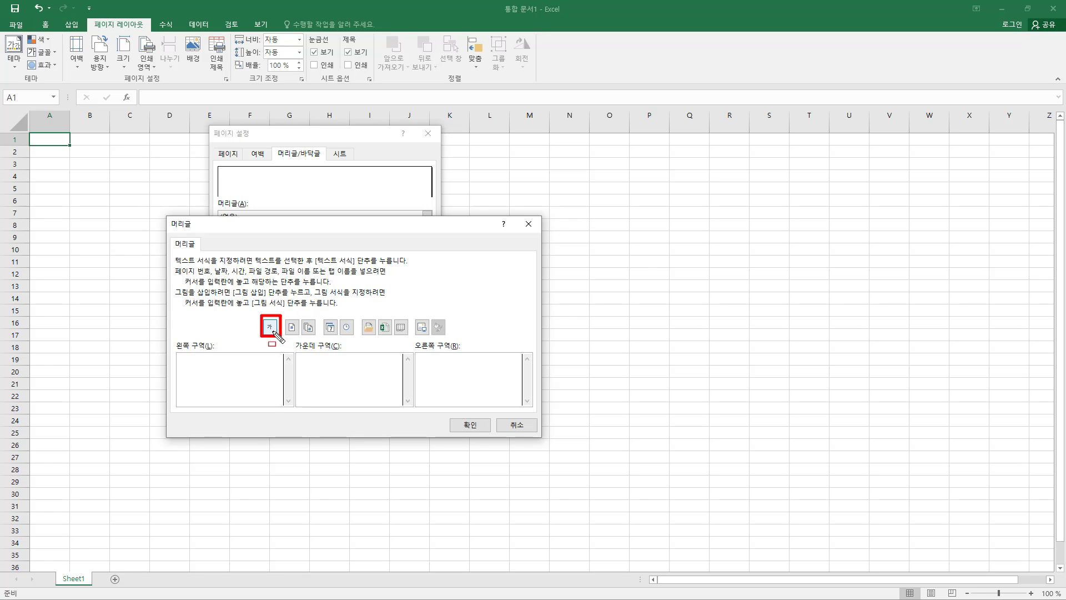
{"action": "key", "text": "Escape"}
- View the font options for the header text and close them without changes
{"action": "left_click", "coordinate": [271, 327]}
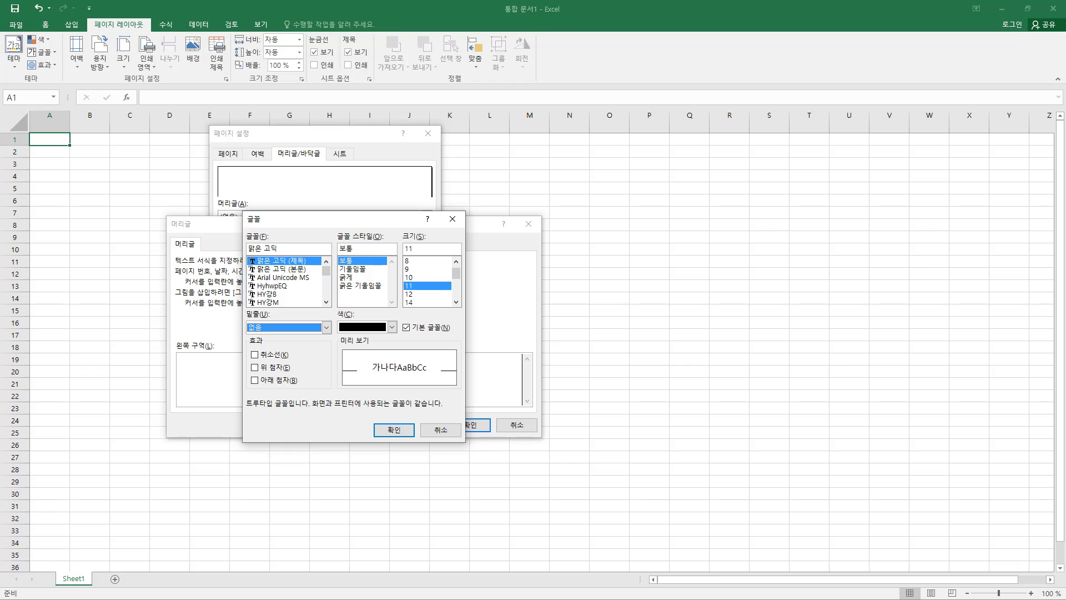
{"action": "mouse_move", "coordinate": [246, 213]}
{"action": "left_mouse_down"}
{"action": "mouse_move", "coordinate": [312, 326]}
{"action": "mouse_move", "coordinate": [465, 442]}
{"action": "left_mouse_up"}
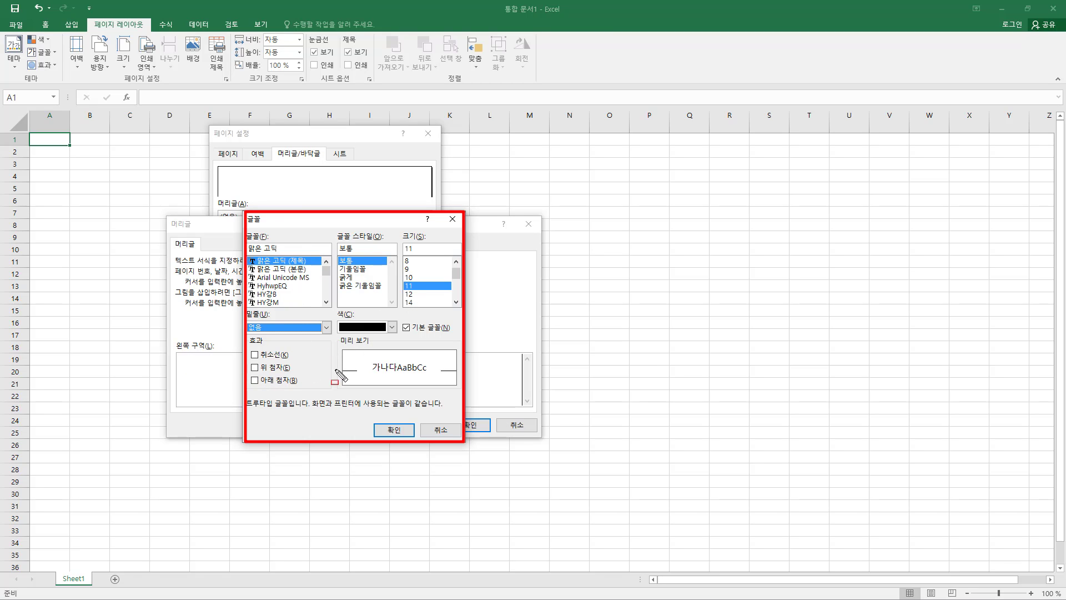
{"action": "left_click", "coordinate": [439, 431]}
- Set the left header section to "전체 &[전체 페이지 수] 페이지 중 현재 &[페이지 번호] 페이지 입니다" and confirm the header
{"action": "left_click_drag", "start_coordinate": [284, 316], "coordinate": [318, 335]}
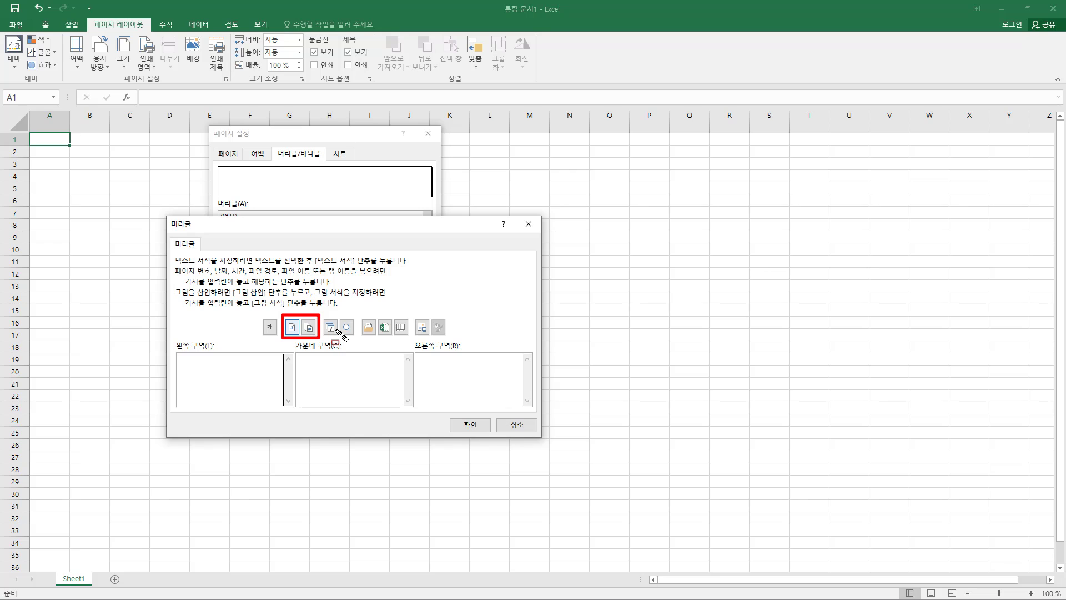
{"action": "left_click", "coordinate": [309, 328]}
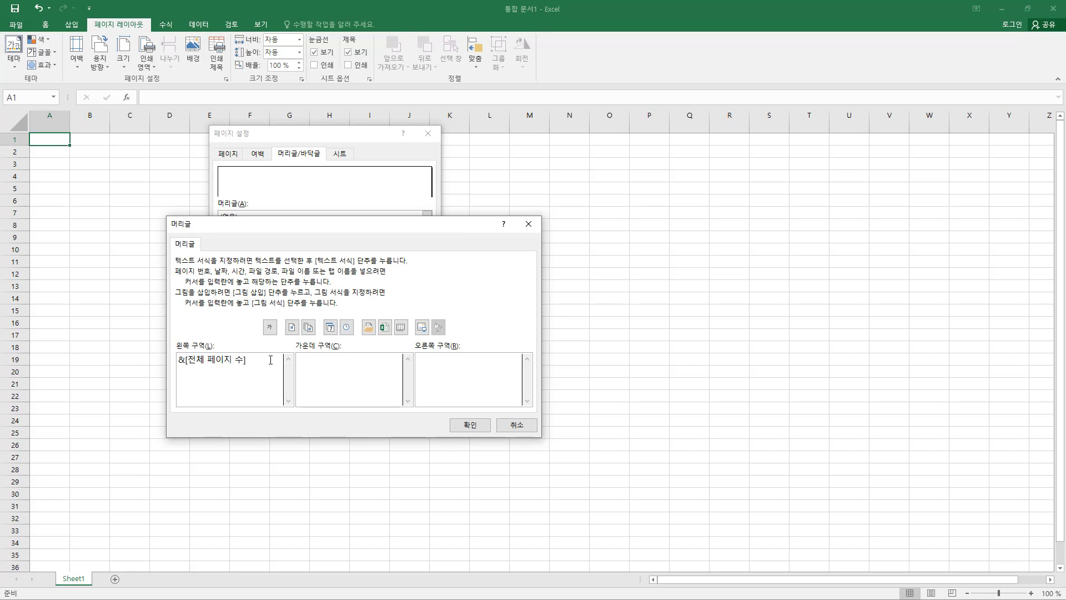
{"action": "left_click", "coordinate": [293, 328]}
{"action": "type", "text": "저"}
{"action": "type", "text": "체 "}
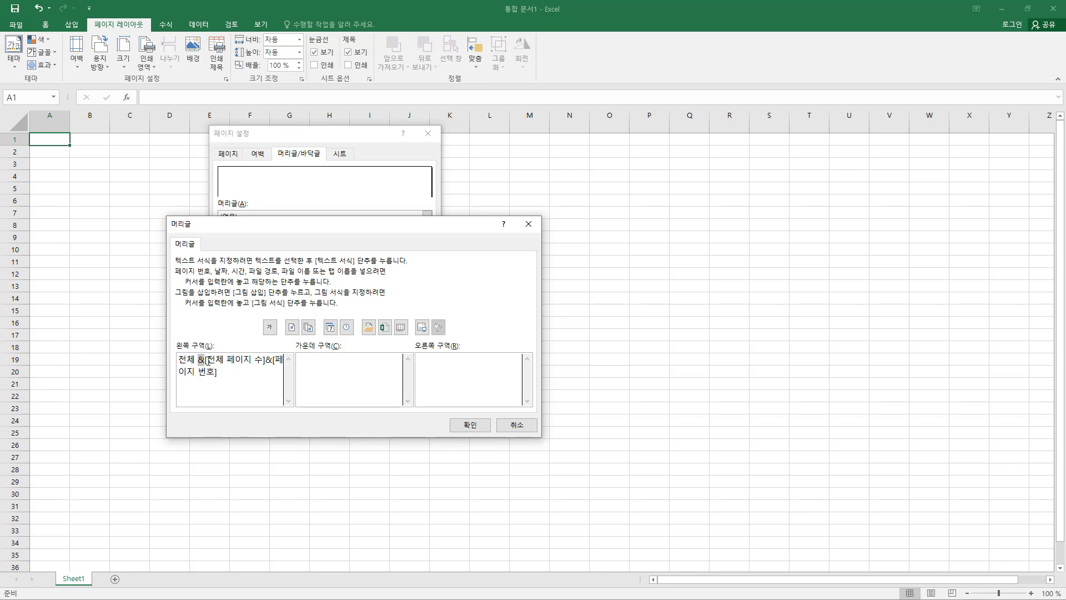
{"action": "type", "text": " 페이지 중"}
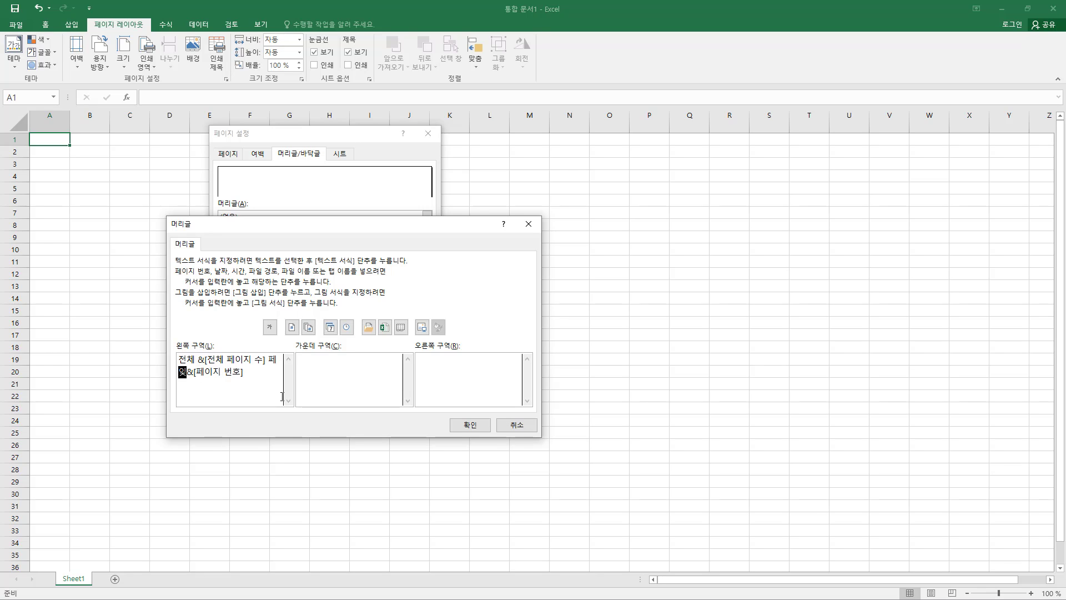
{"action": "type", "text": " 현재 "}
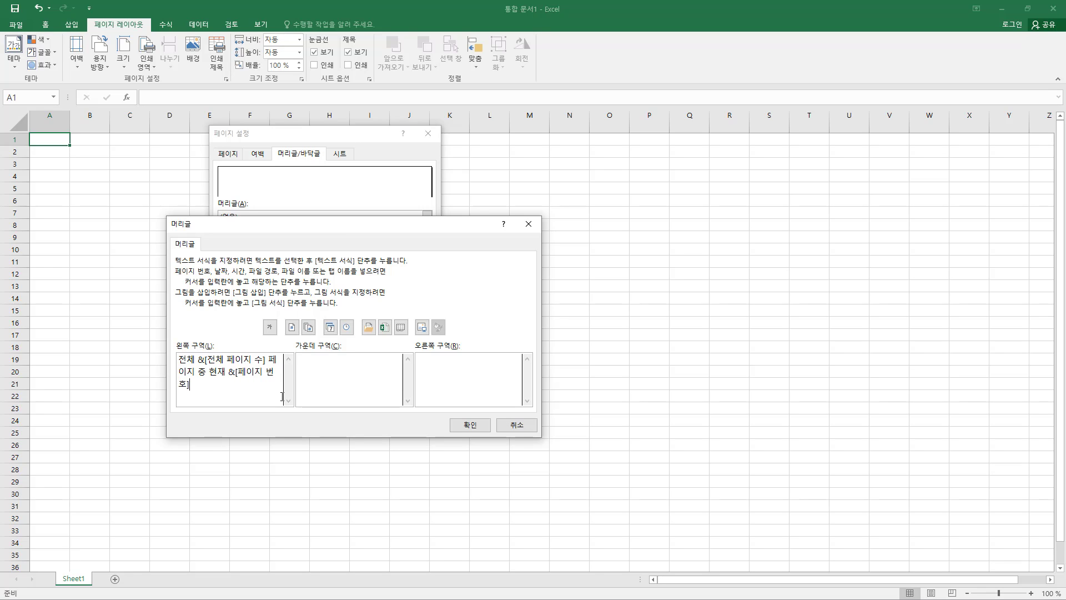
{"action": "type", "text": " 페이지 입니다"}
{"action": "left_click", "coordinate": [462, 428]}
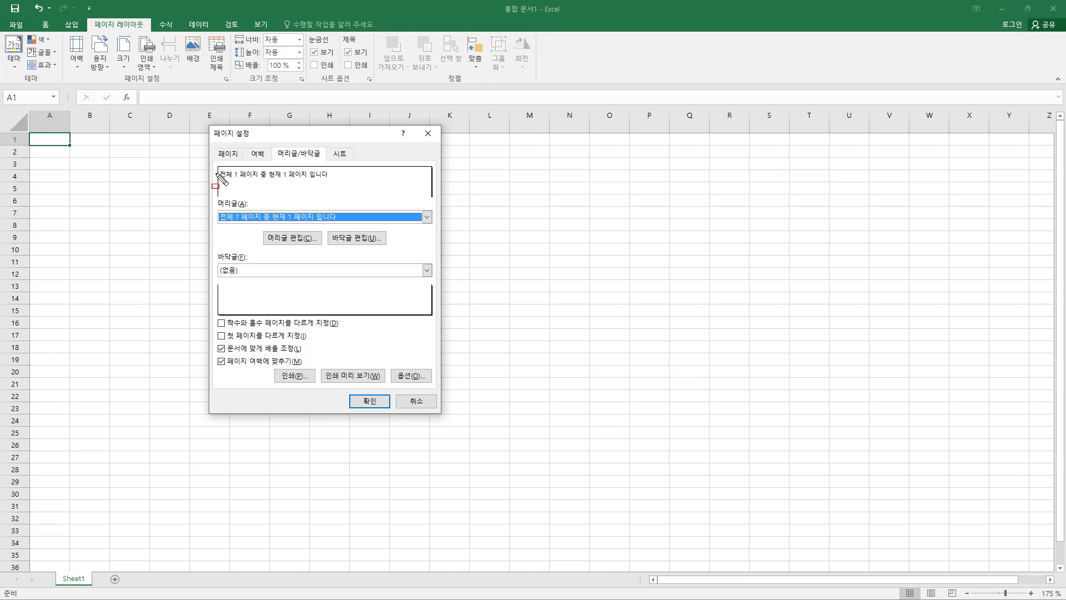
{"action": "left_click_drag", "start_coordinate": [215, 166], "coordinate": [333, 182]}
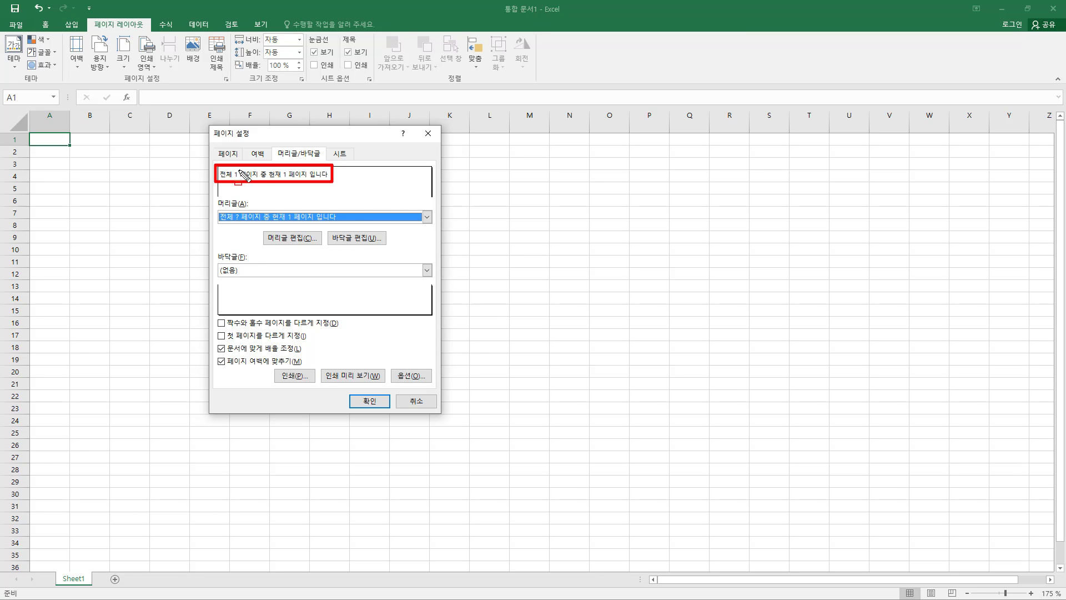
- Reopen the custom header and insert the &[날짜] and &[시간] codes into its center section
{"action": "left_click", "coordinate": [288, 239]}
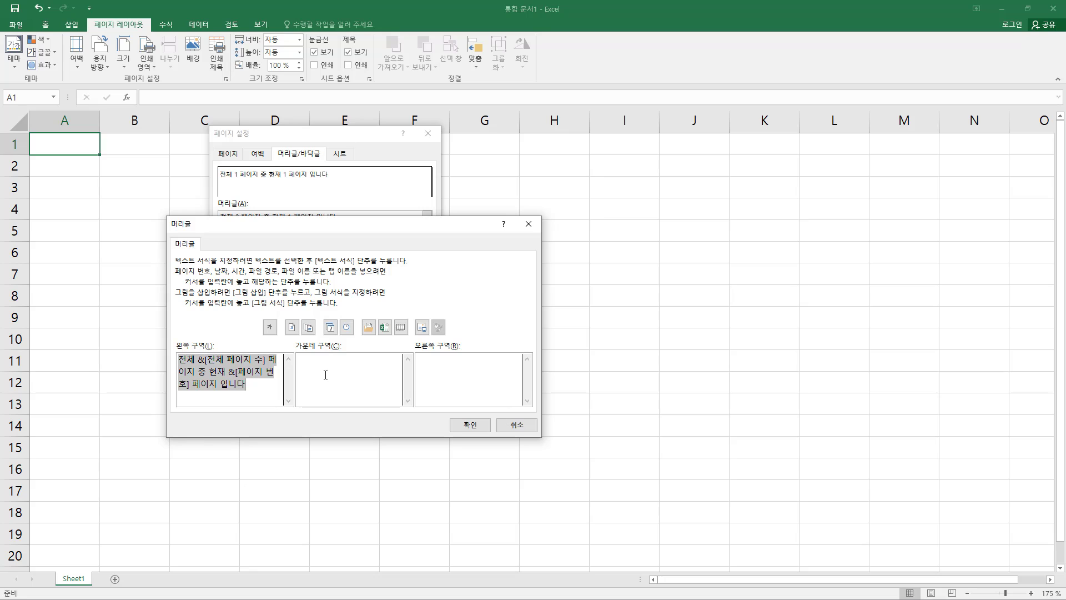
{"action": "left_click", "coordinate": [328, 368]}
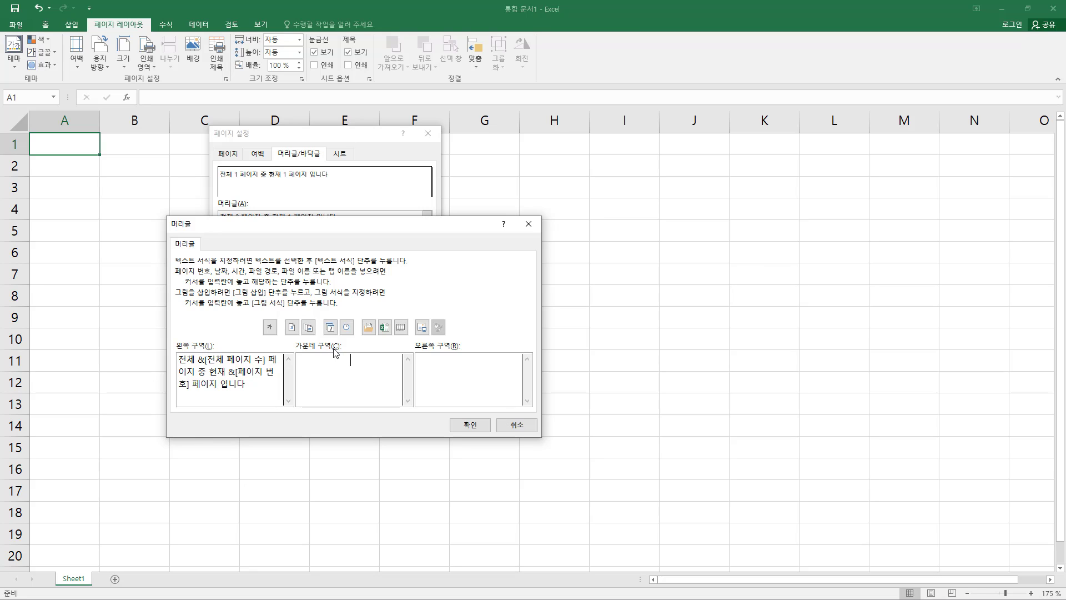
{"action": "mouse_move", "coordinate": [322, 316]}
{"action": "left_mouse_down"}
{"action": "mouse_move", "coordinate": [339, 338]}
{"action": "mouse_move", "coordinate": [356, 338]}
{"action": "left_mouse_up"}
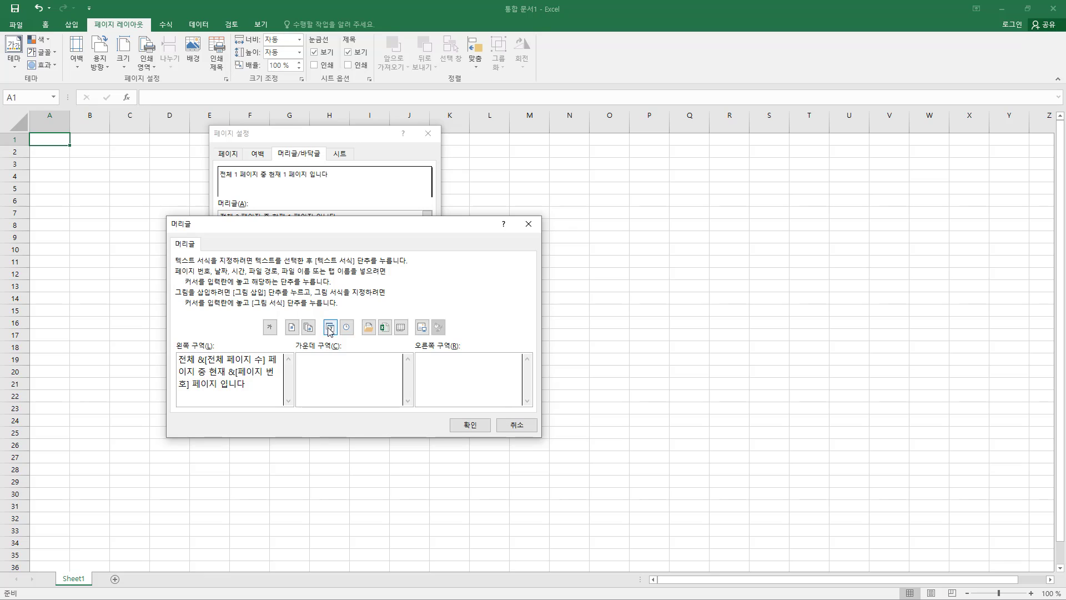
{"action": "left_click", "coordinate": [330, 327]}
{"action": "left_click", "coordinate": [347, 328]}
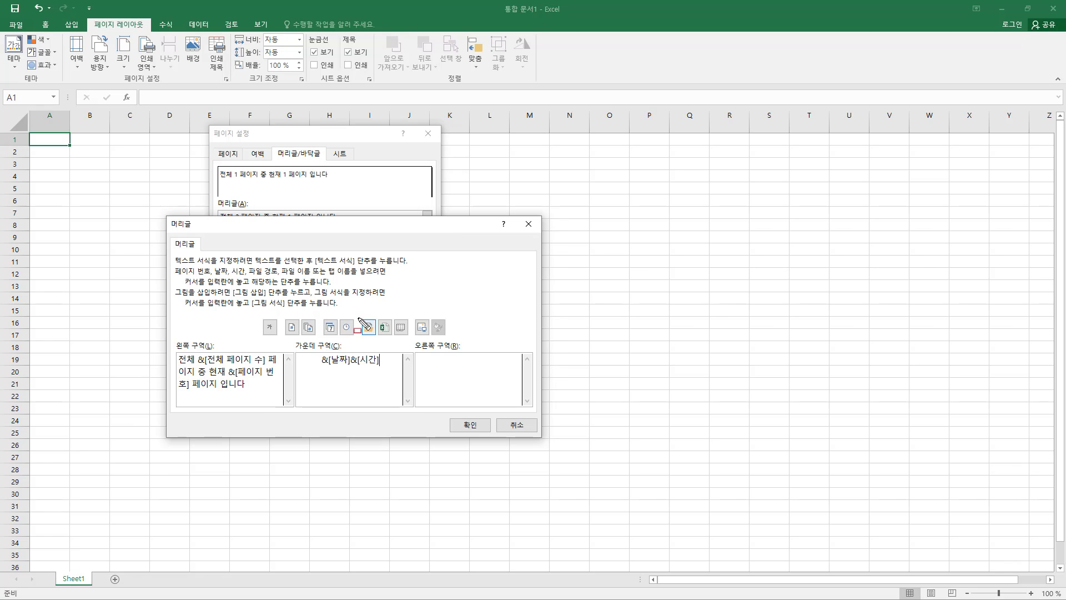
{"action": "left_click_drag", "start_coordinate": [358, 313], "coordinate": [414, 341]}
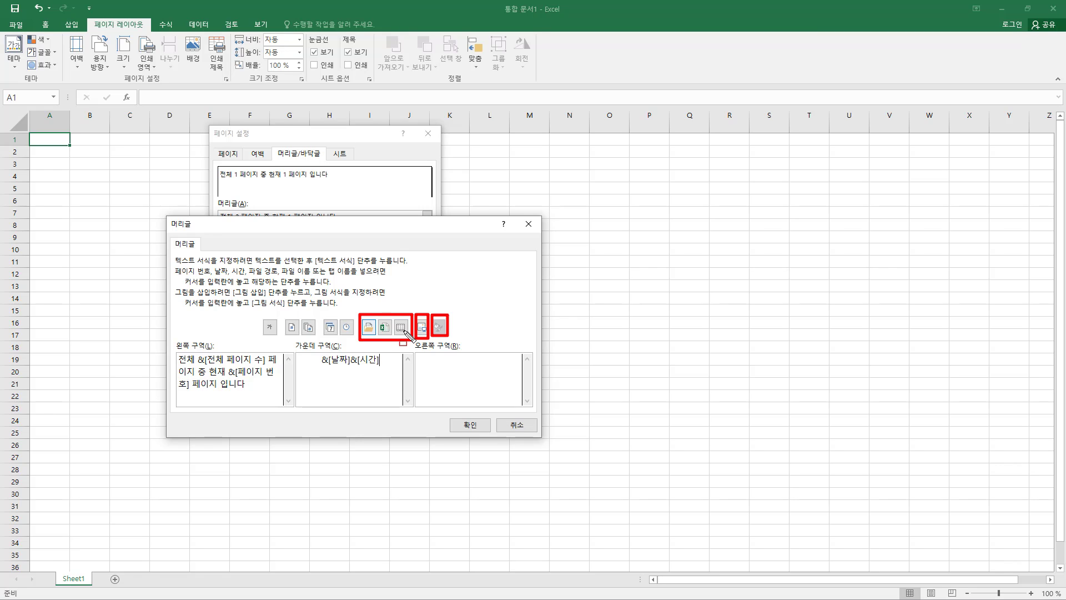
{"action": "key", "text": "Escape"}
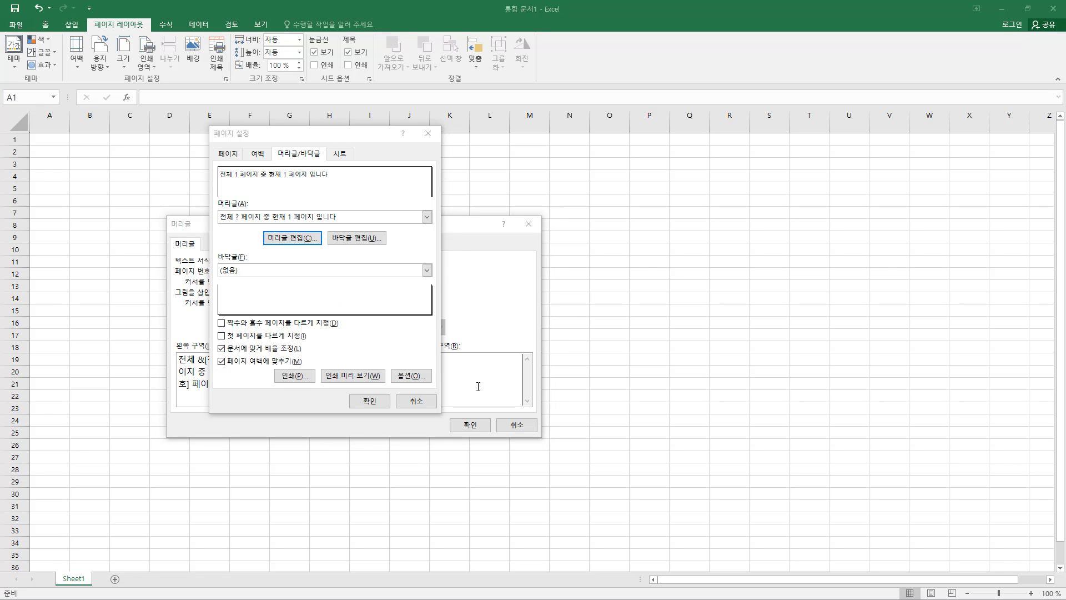
- Enter the codes &[날짜] and &[페이지 번호] as text in the custom header's right section, separated by spaces
{"action": "left_click", "coordinate": [443, 371]}
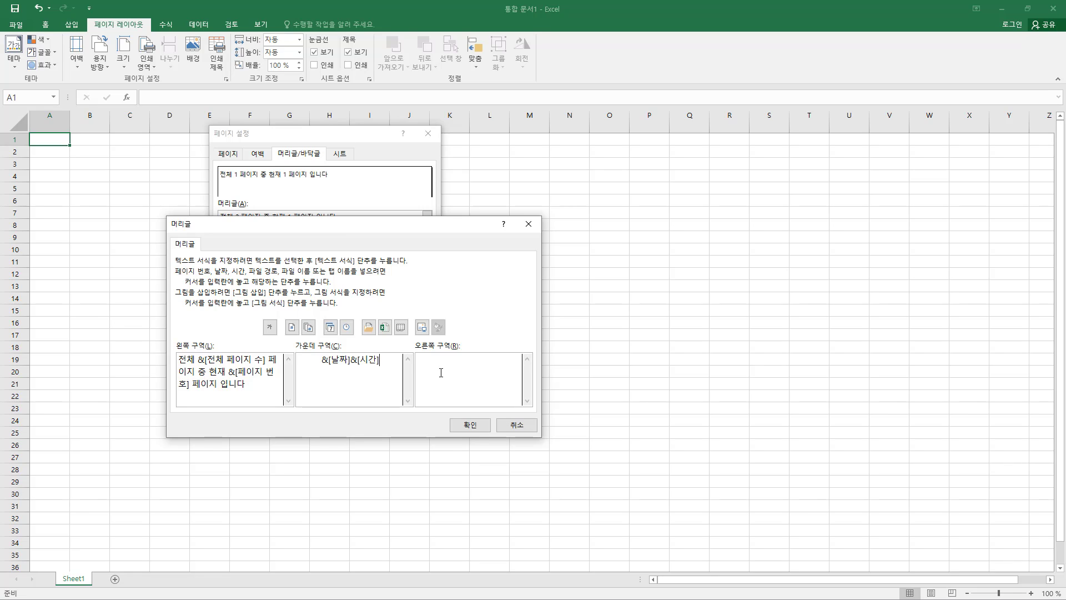
{"action": "left_click", "coordinate": [441, 373]}
{"action": "type", "text": "&"}
{"action": "type", "text": "["}
{"action": "type", "text": "skf"}
{"action": "key", "text": "BackSpace"}
{"action": "key", "text": "BackSpace"}
{"action": "key", "text": "BackSpace"}
{"action": "type", "text": "날ㅉ"}
{"action": "type", "text": "ㅏ]"}
{"action": "type", "text": "&["}
{"action": "type", "text": "페이지 벙"}
{"action": "type", "text": "호]"}
{"action": "left_click_drag", "start_coordinate": [257, 315], "coordinate": [471, 337]}
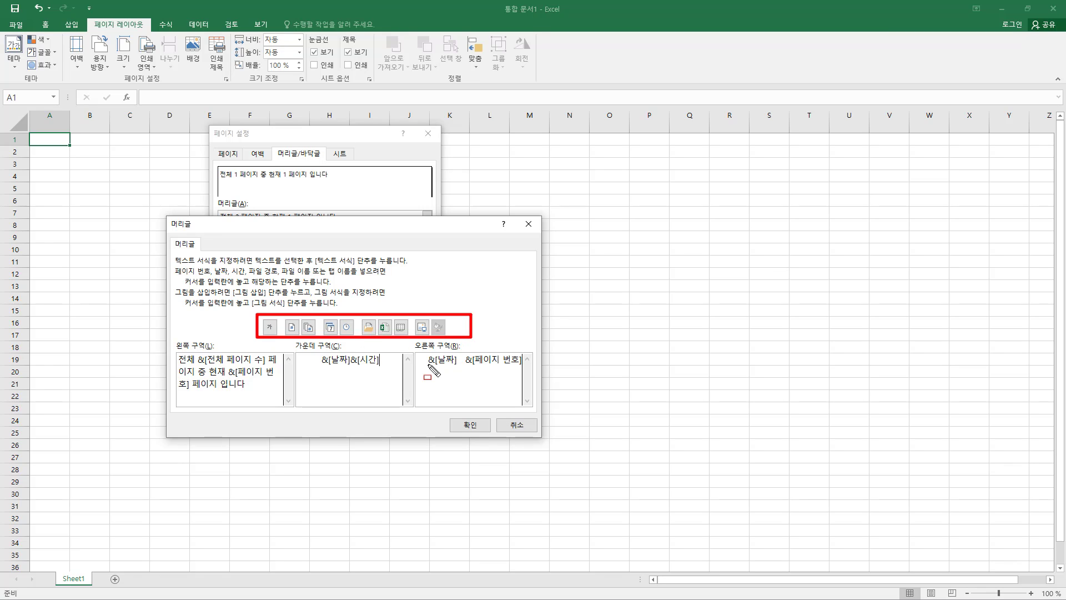
{"action": "left_click_drag", "start_coordinate": [428, 366], "coordinate": [520, 364]}
{"action": "key", "text": "Escape"}
- Discard the pending custom header changes and open the custom footer editor to view its sections and insert tools
{"action": "left_click", "coordinate": [516, 427]}
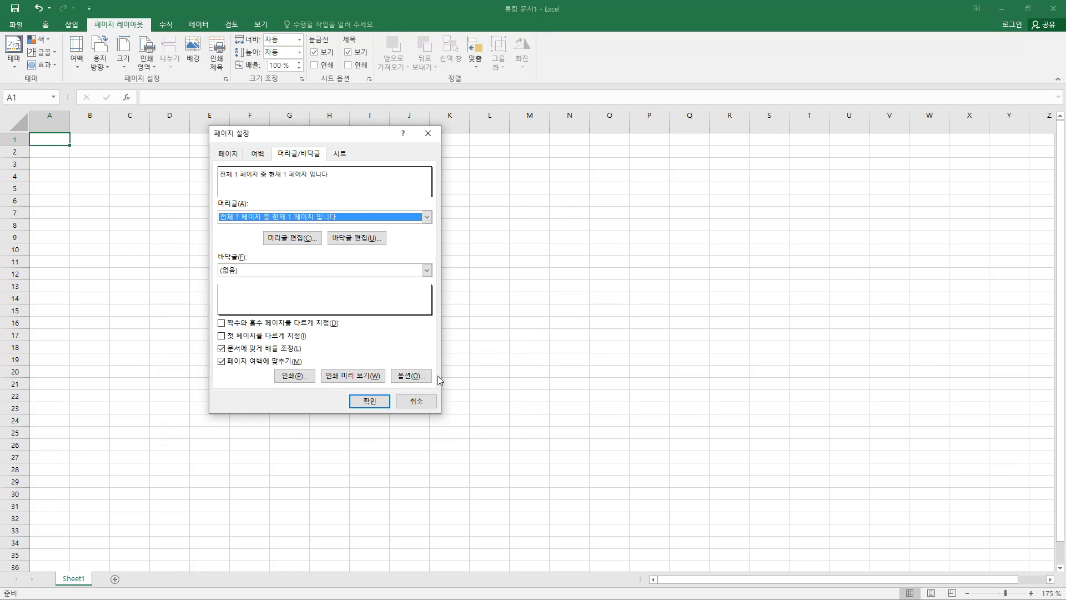
{"action": "left_click", "coordinate": [348, 238]}
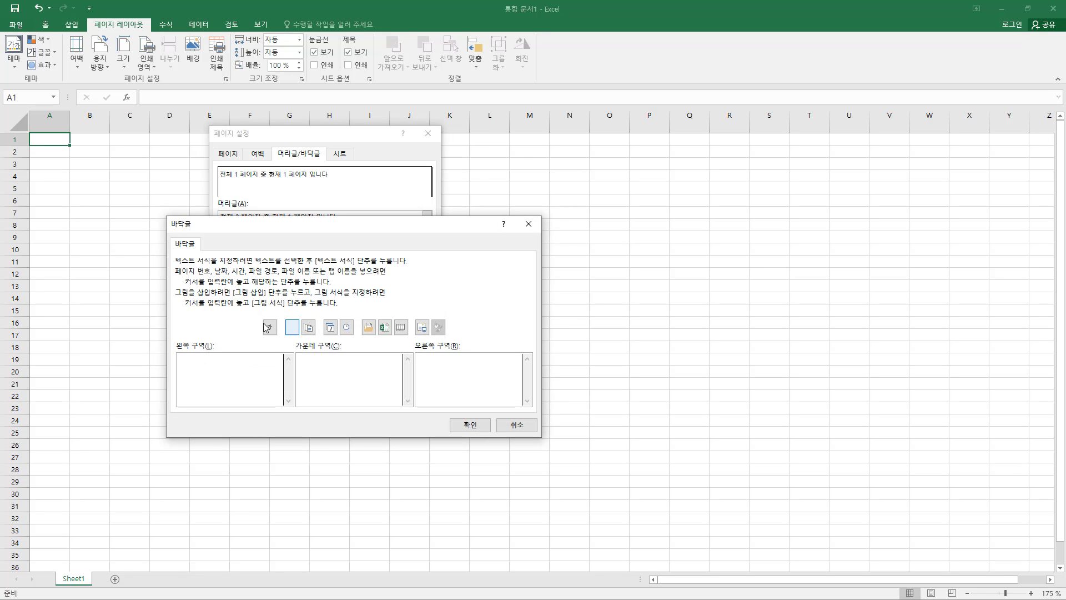
{"action": "mouse_move", "coordinate": [255, 310]}
{"action": "left_mouse_down"}
{"action": "mouse_move", "coordinate": [466, 349]}
{"action": "mouse_move", "coordinate": [476, 338]}
{"action": "left_mouse_up"}
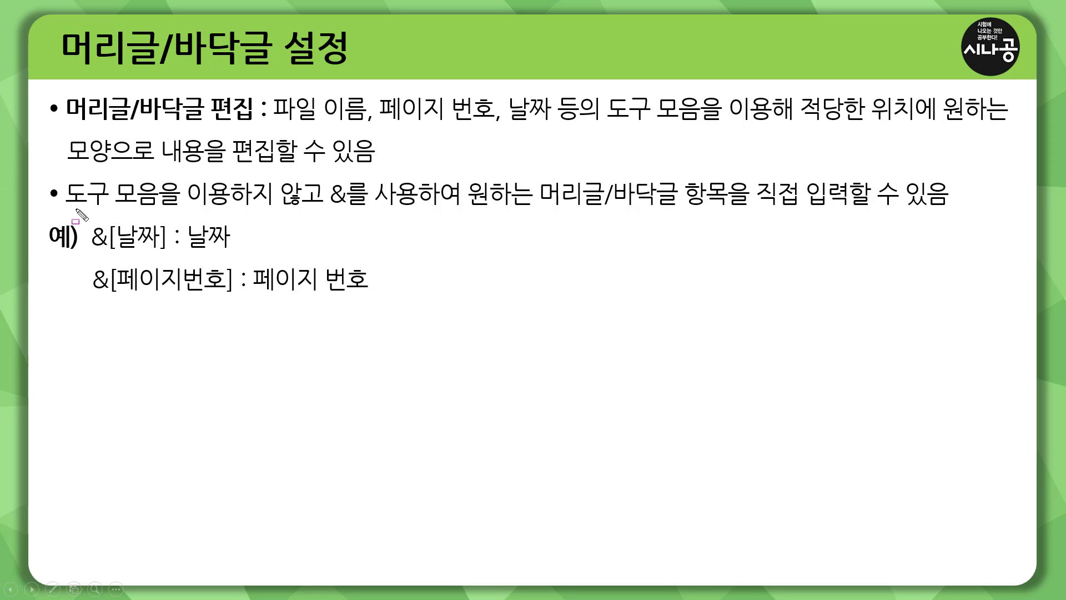
{"action": "left_click_drag", "start_coordinate": [59, 209], "coordinate": [421, 211]}
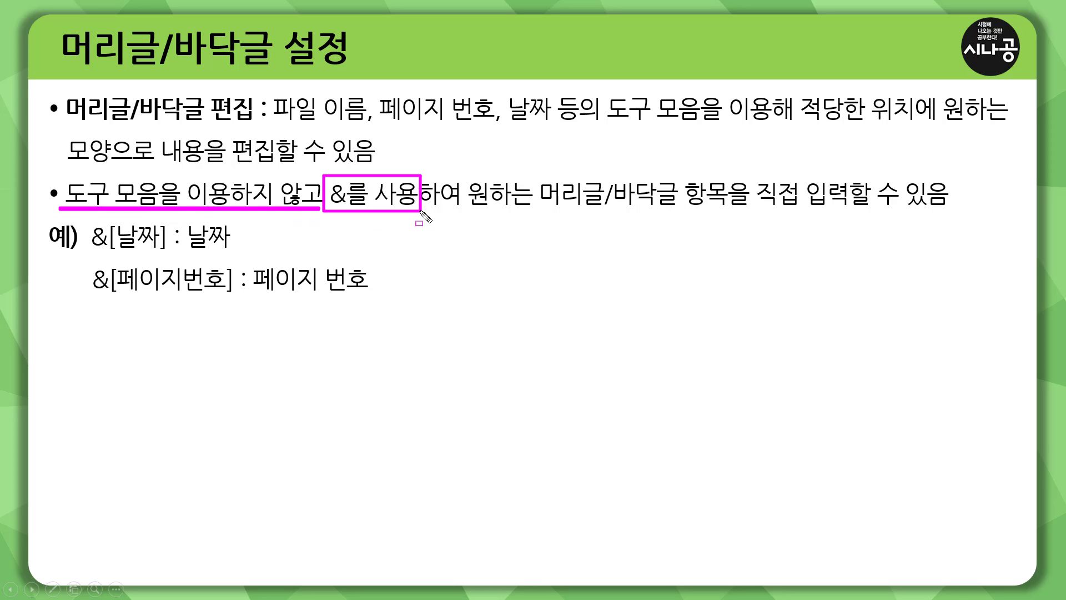
{"action": "left_click_drag", "start_coordinate": [535, 212], "coordinate": [671, 214]}
{"action": "mouse_move", "coordinate": [754, 174]}
{"action": "left_mouse_down"}
{"action": "mouse_move", "coordinate": [776, 204]}
{"action": "mouse_move", "coordinate": [955, 212]}
{"action": "left_mouse_up"}
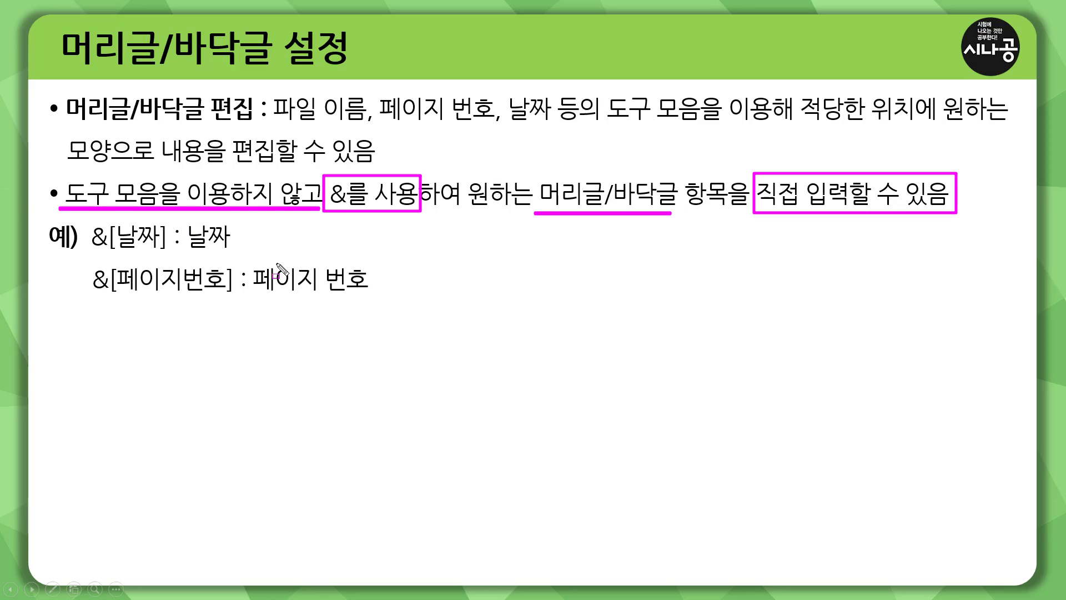